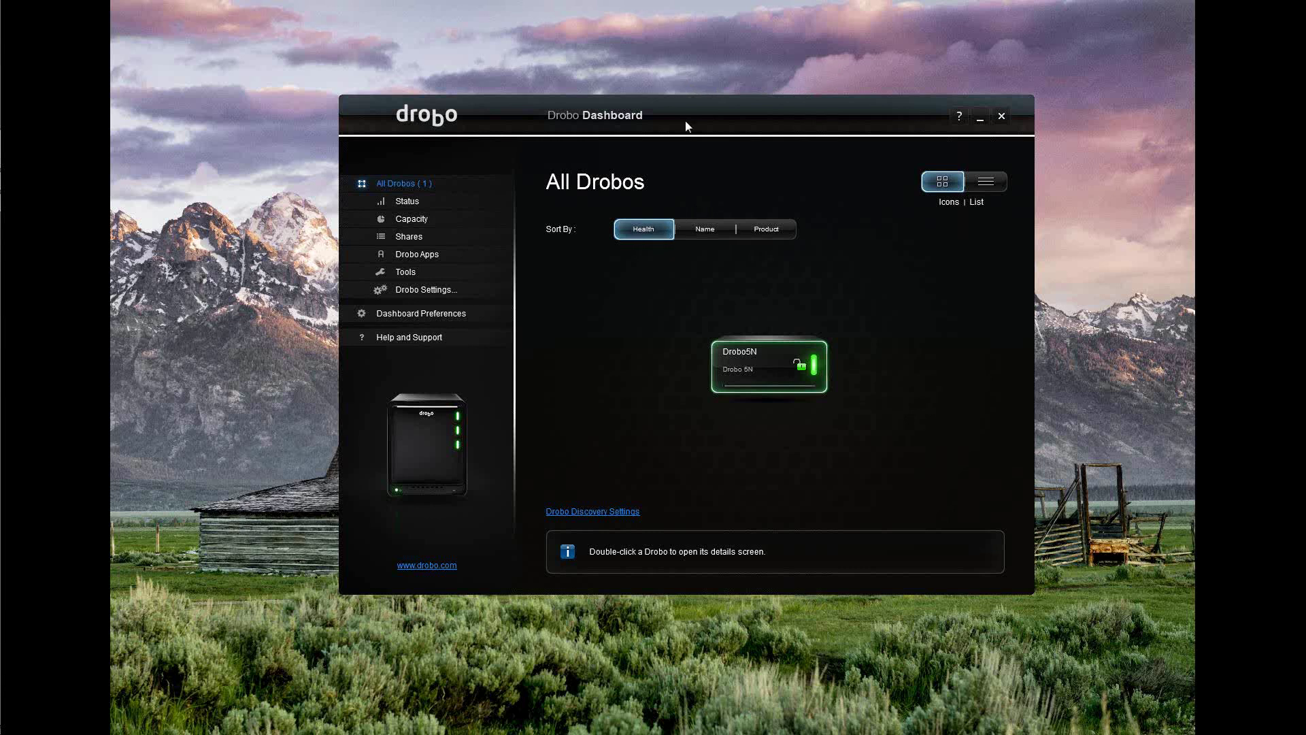
# Step: Open the Drobo5N Status page showing health Good, firmware 3.1.0 and its five drive bays
pyautogui.moveTo(685, 111); pyautogui.dragTo(731, 106)
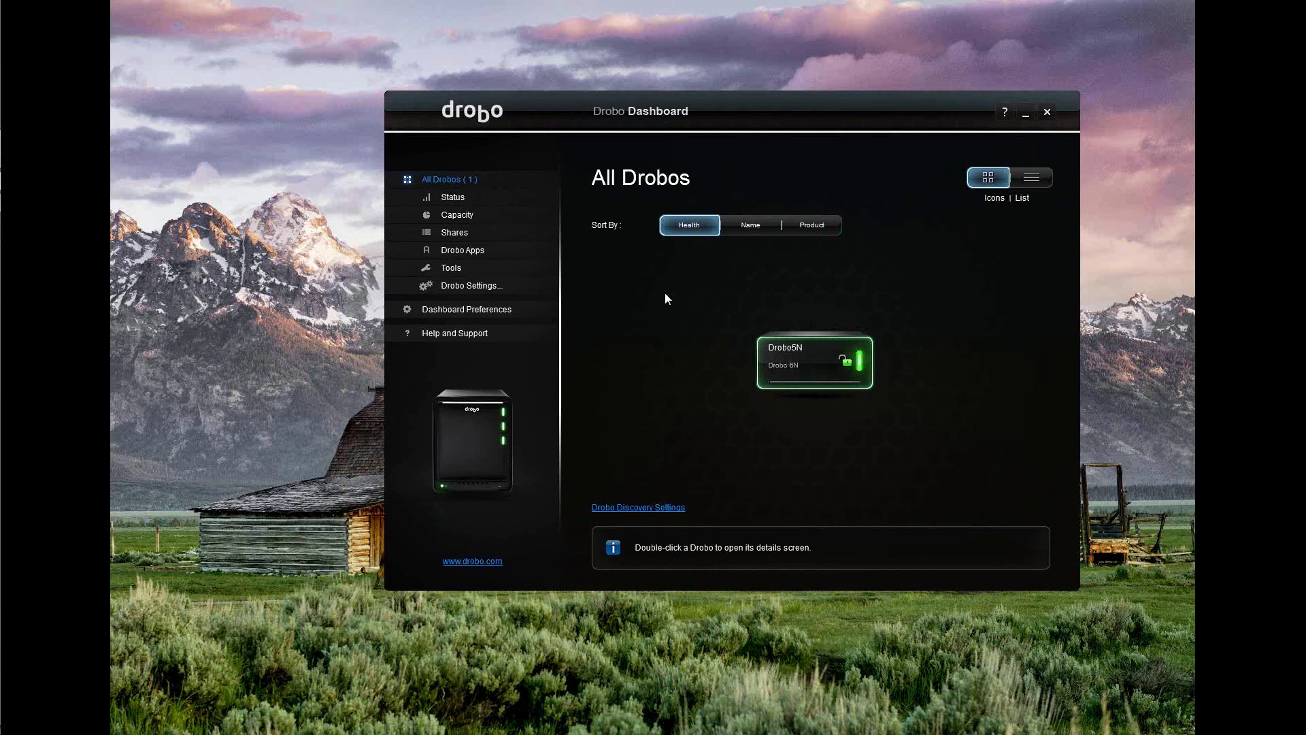
pyautogui.doubleClick(830, 366)
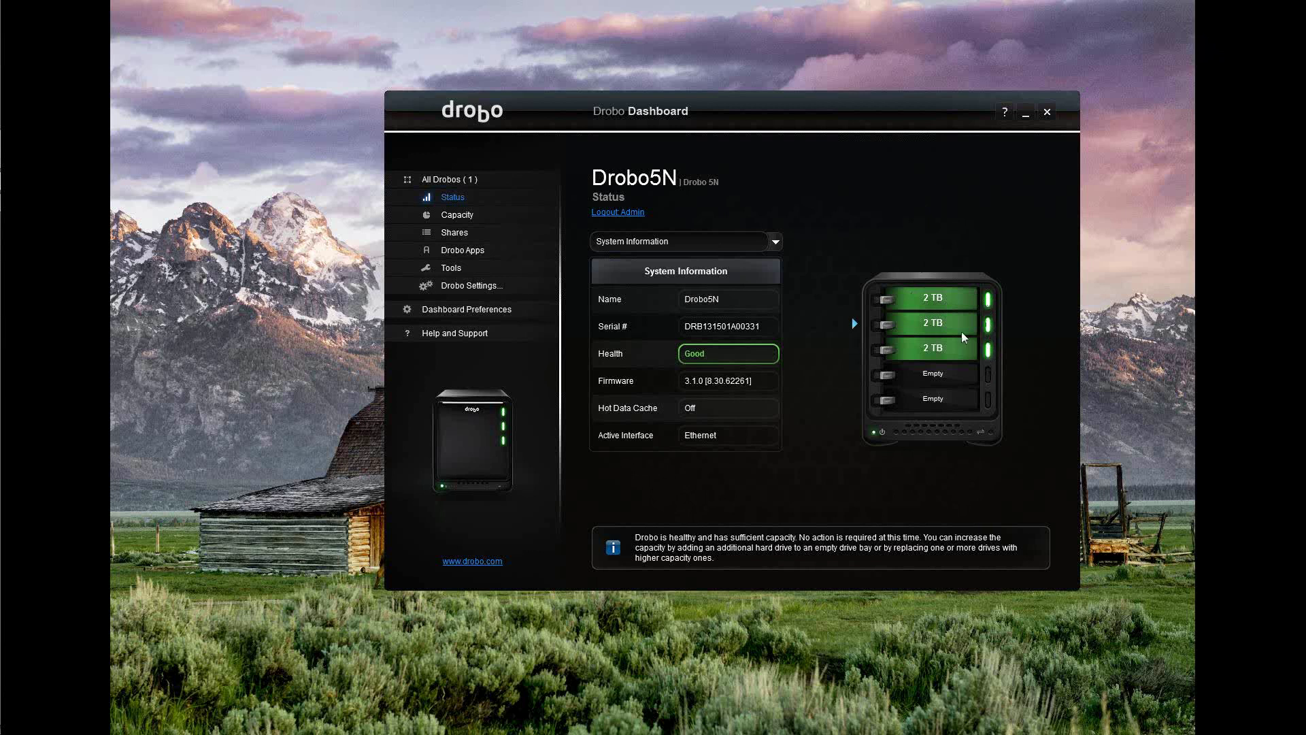
# Step: Check the Drobo5N capacity chart, then list its Music, Photos and Public shares
pyautogui.click(460, 215)
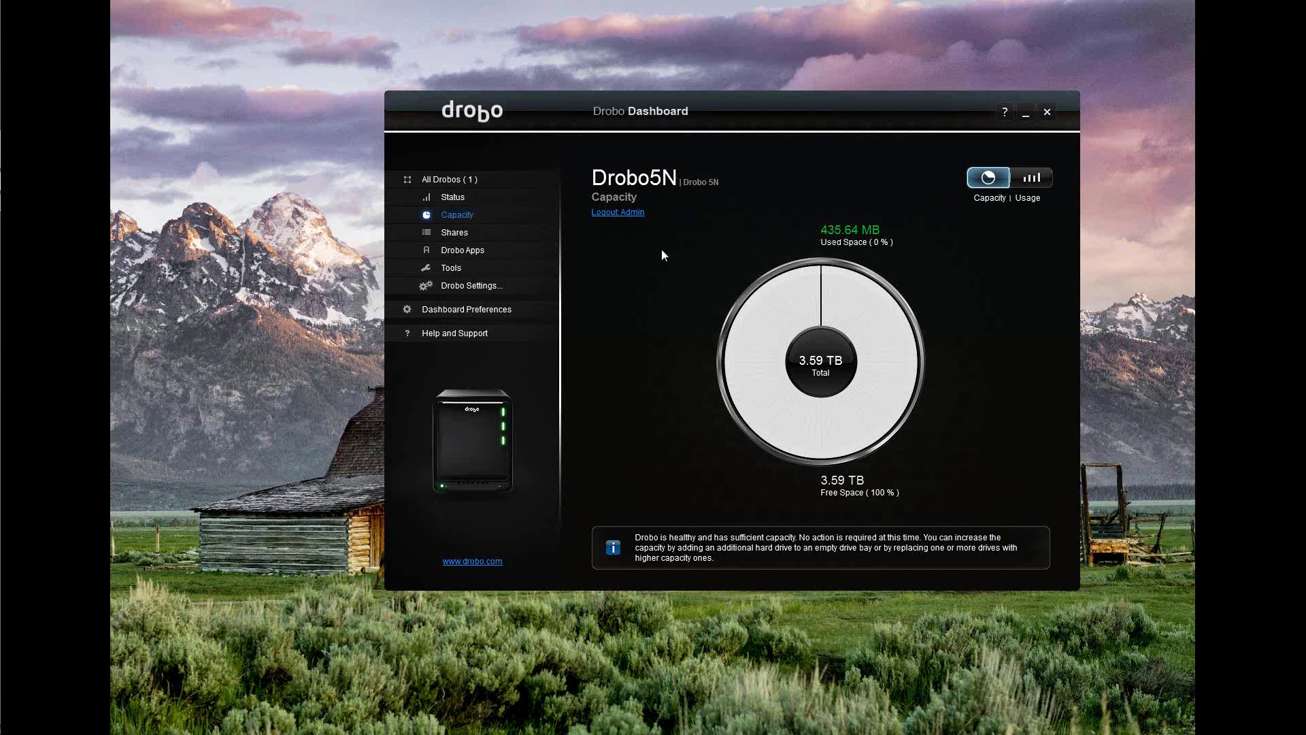
pyautogui.click(450, 233)
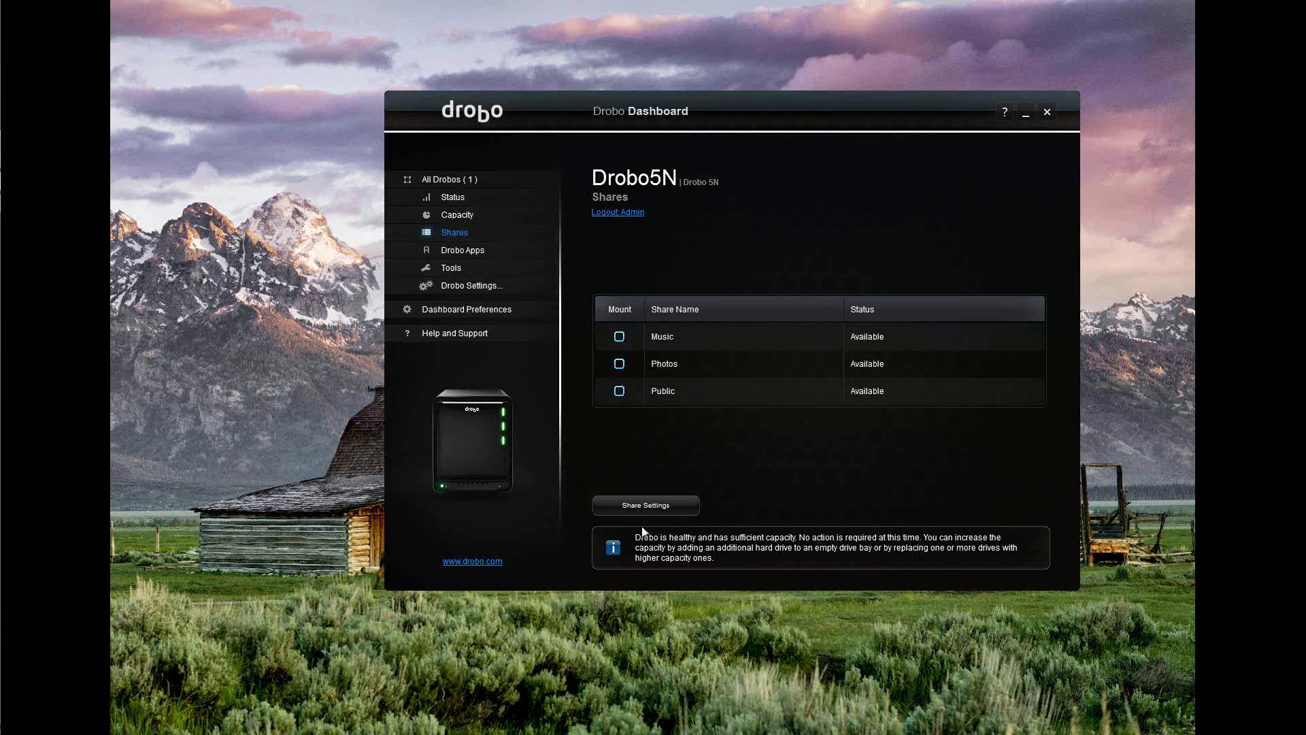
# Step: Review the user account's share permissions in Share Settings, then return to the per-share view
pyautogui.click(645, 506)
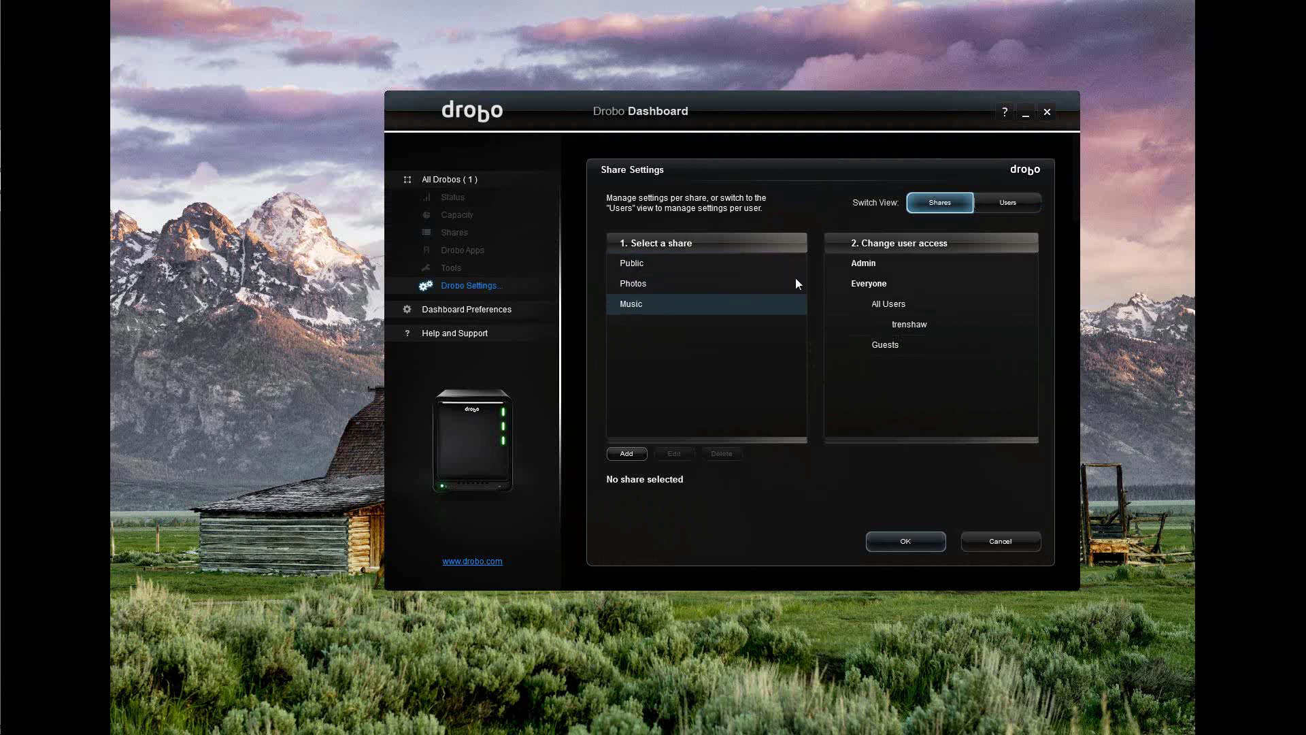
pyautogui.click(1010, 207)
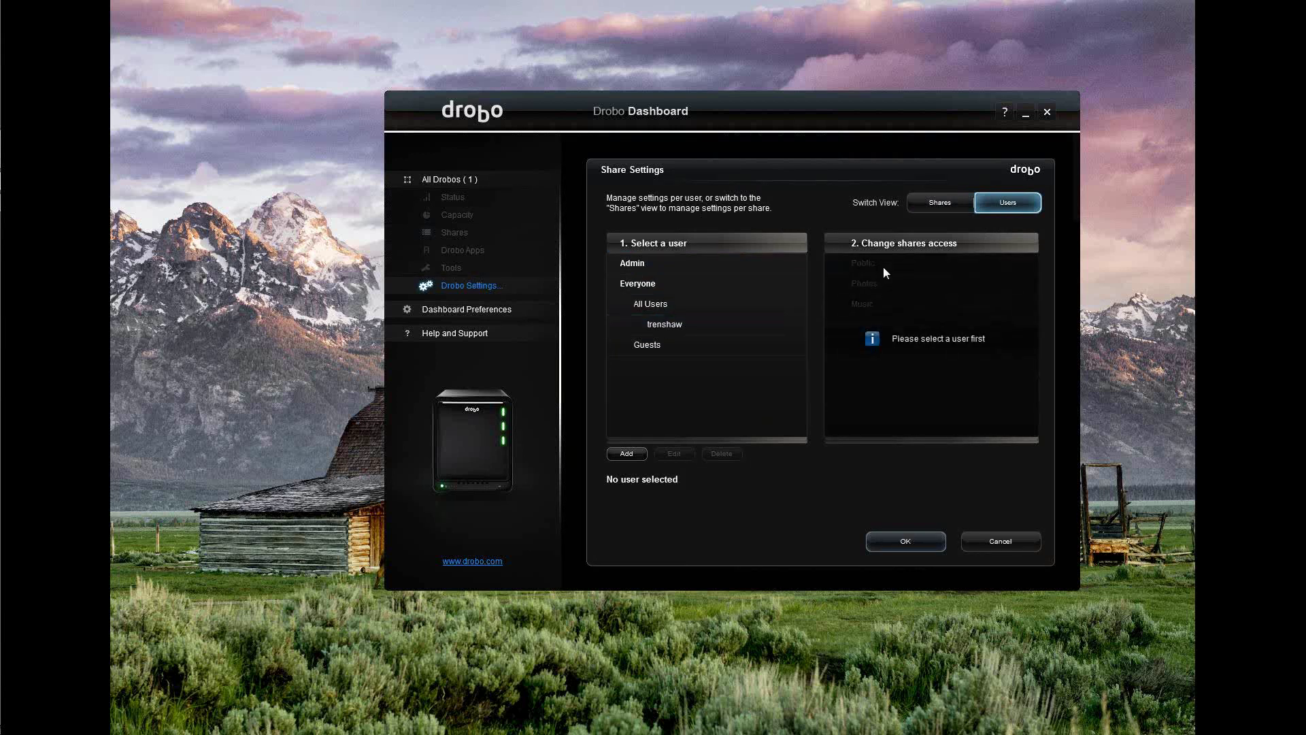
pyautogui.click(683, 325)
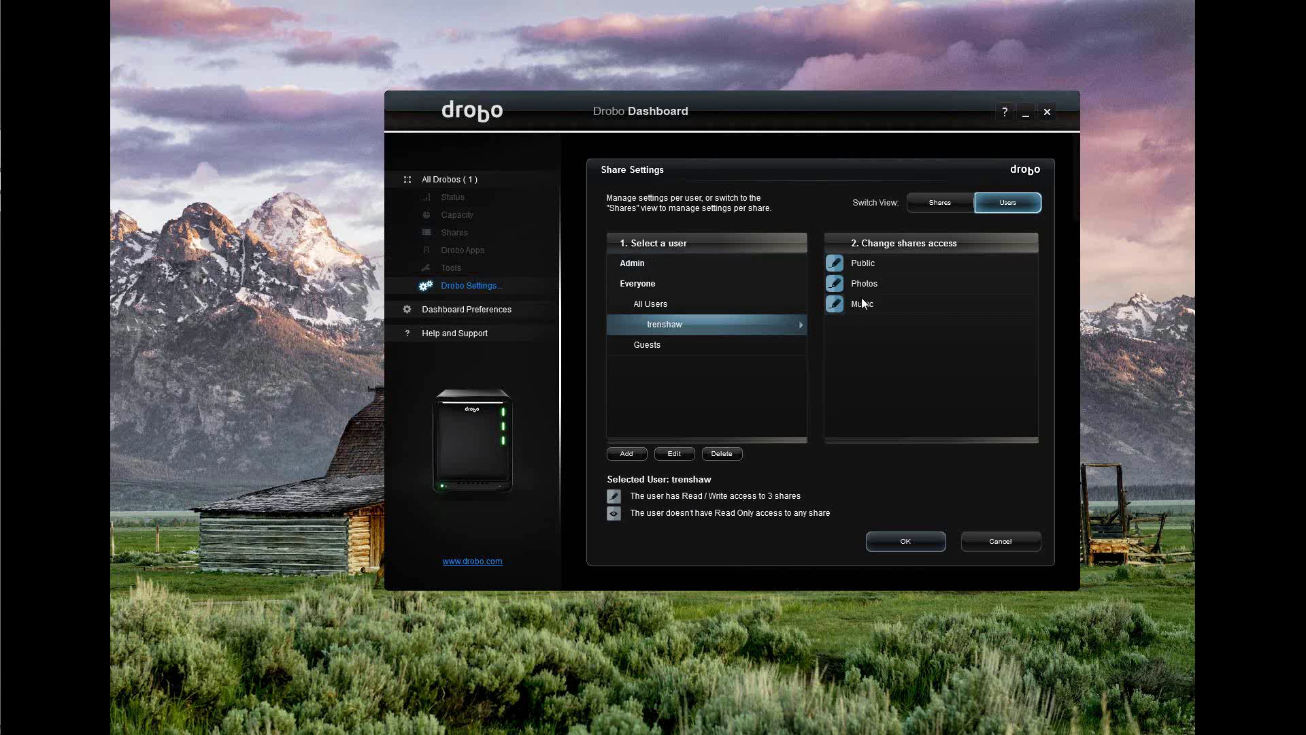
pyautogui.click(938, 204)
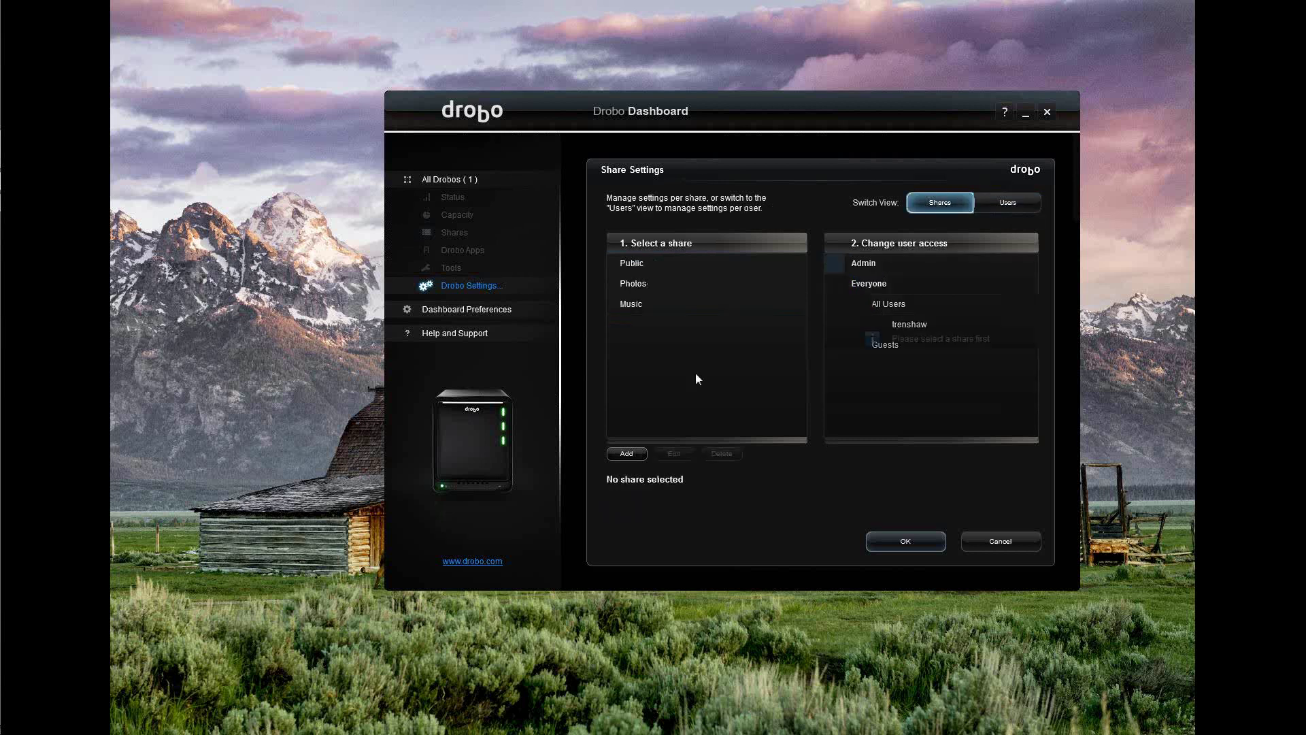
# Step: Add a share named 'Videos', give the user account read/write access, and save
pyautogui.click(627, 453)
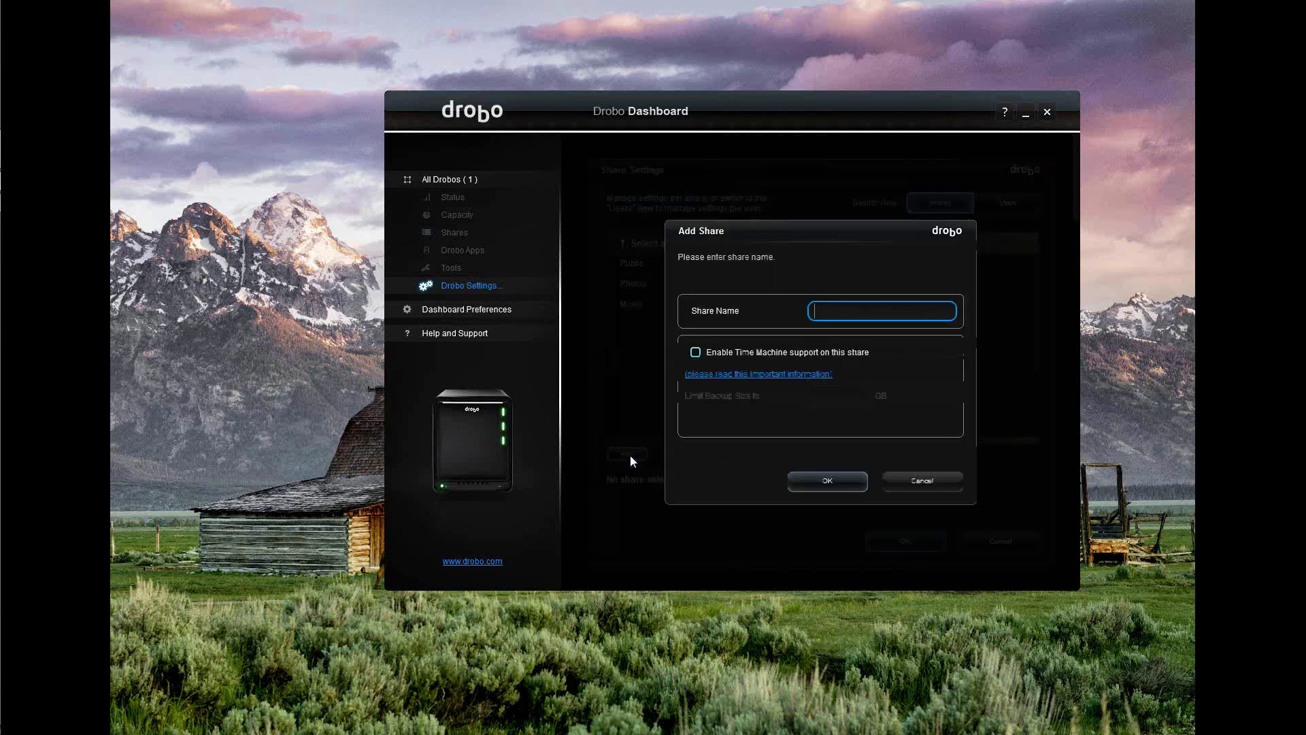
pyautogui.write('Videos')
pyautogui.click(823, 476)
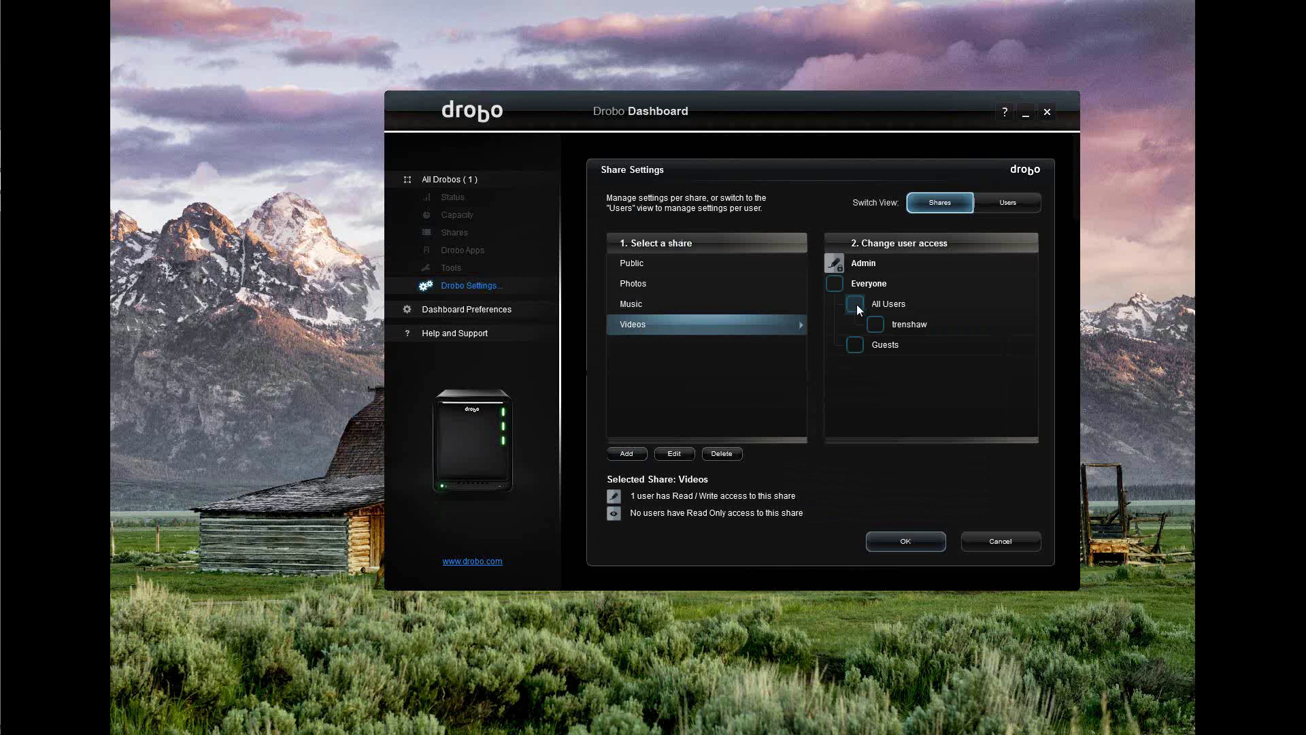
pyautogui.click(875, 326)
pyautogui.click(876, 324)
pyautogui.click(911, 539)
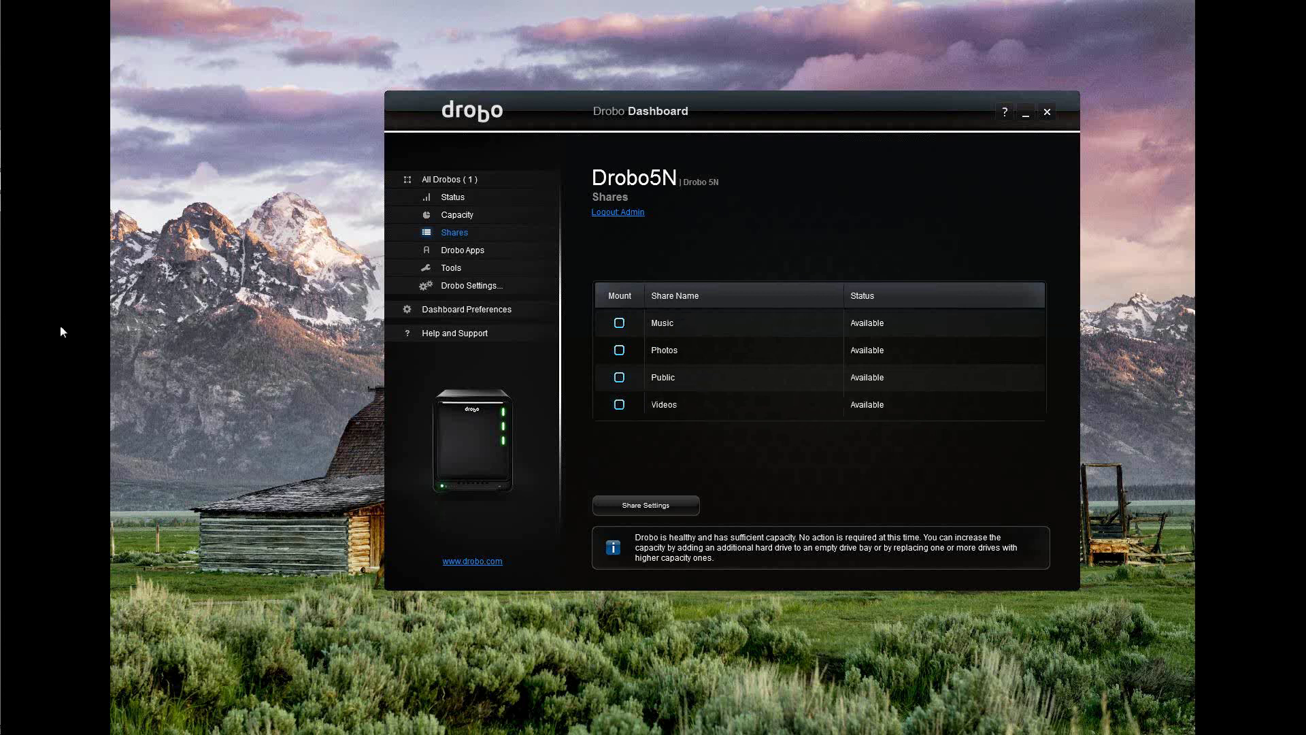
# Step: Browse the network in Explorer and open DROBO5N to see its shares
pyautogui.moveTo(2, 287)
pyautogui.click(31, 159)
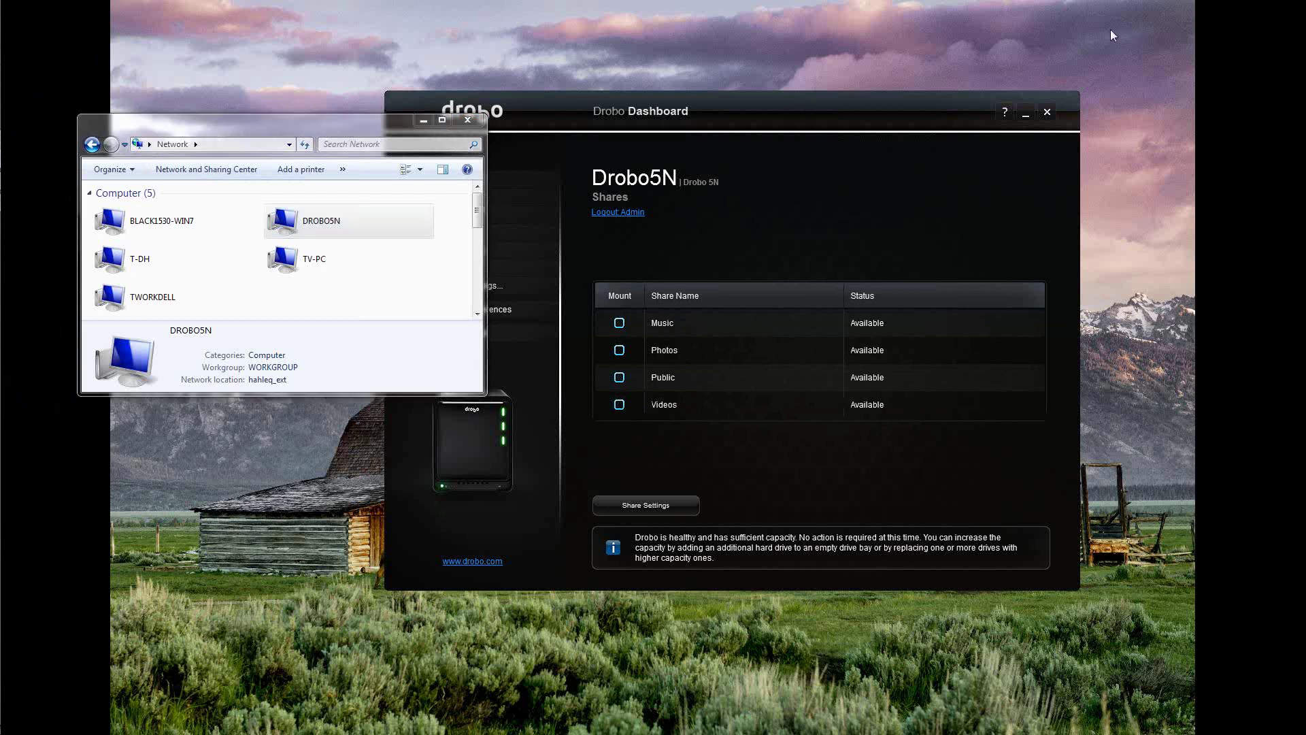
pyautogui.moveTo(912, 104); pyautogui.dragTo(1024, 104)
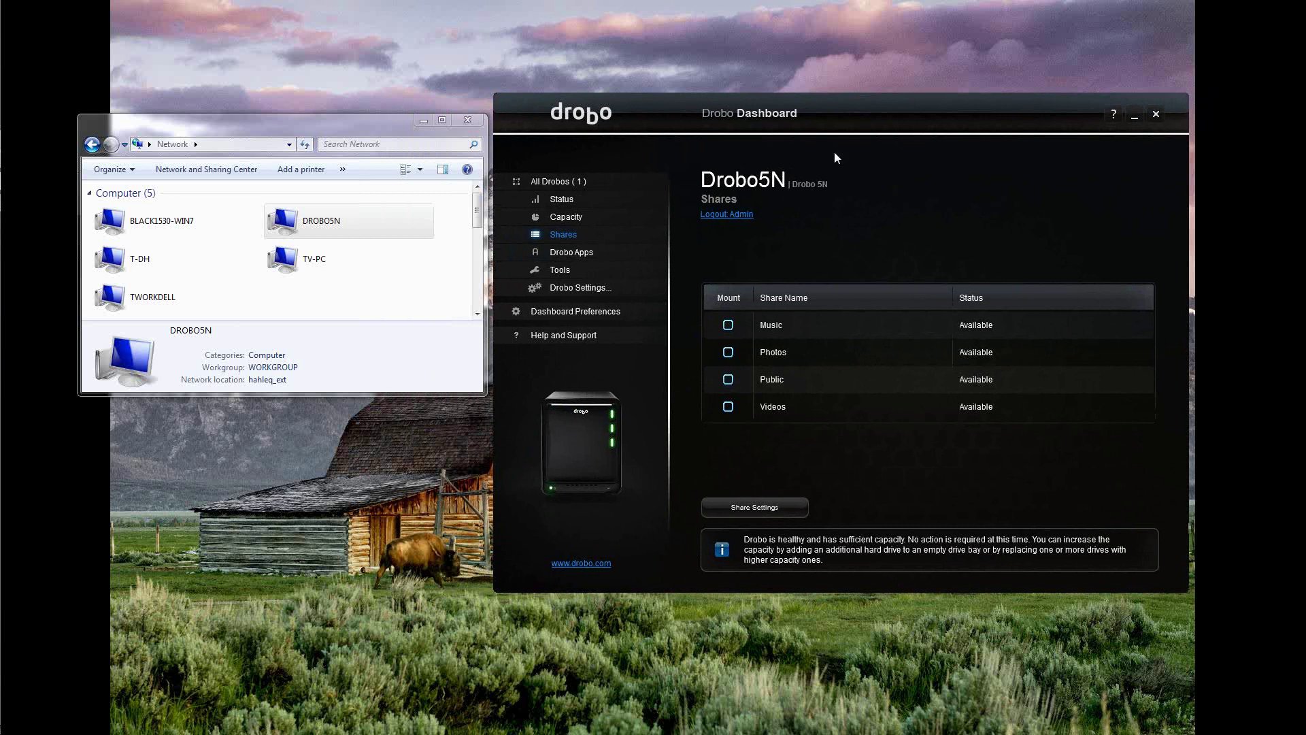
pyautogui.doubleClick(318, 228)
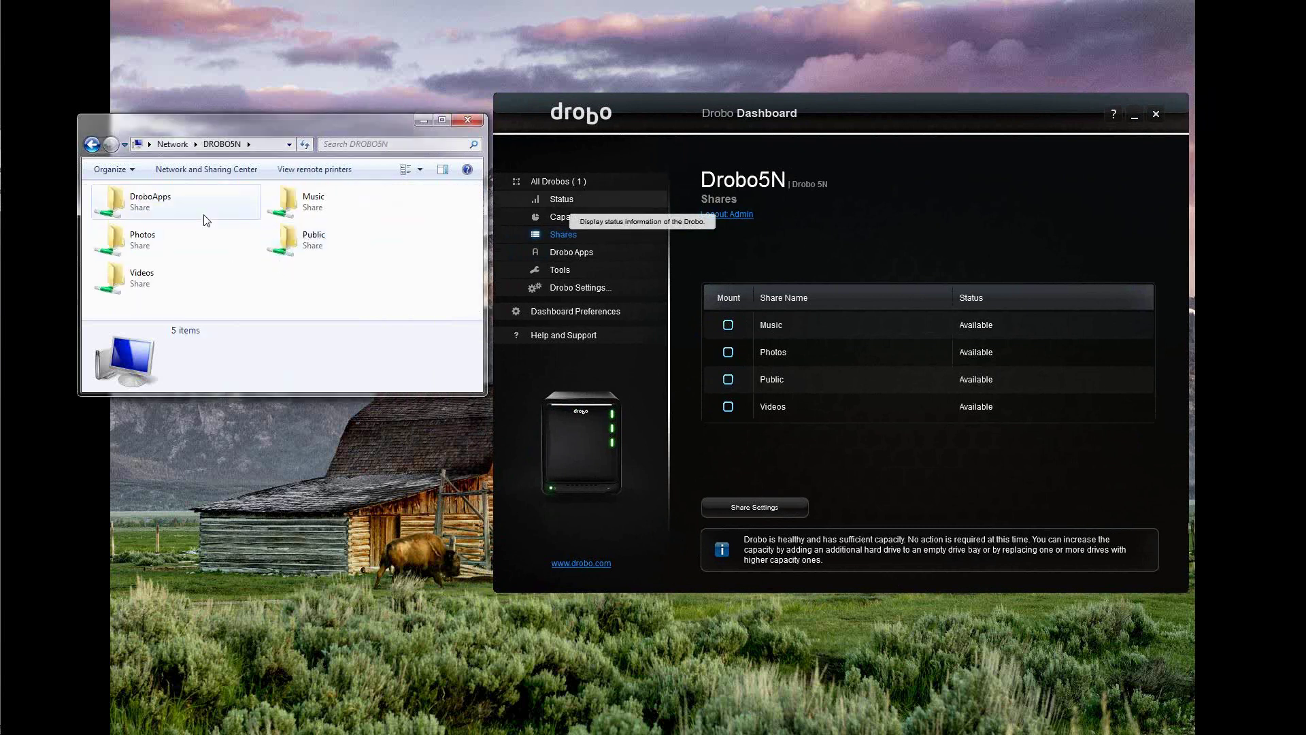
# Step: Look over the DroboApps, Music, Photos, Public and Videos shares, then bring up Music's context menu
pyautogui.click(330, 203)
pyautogui.click(140, 239)
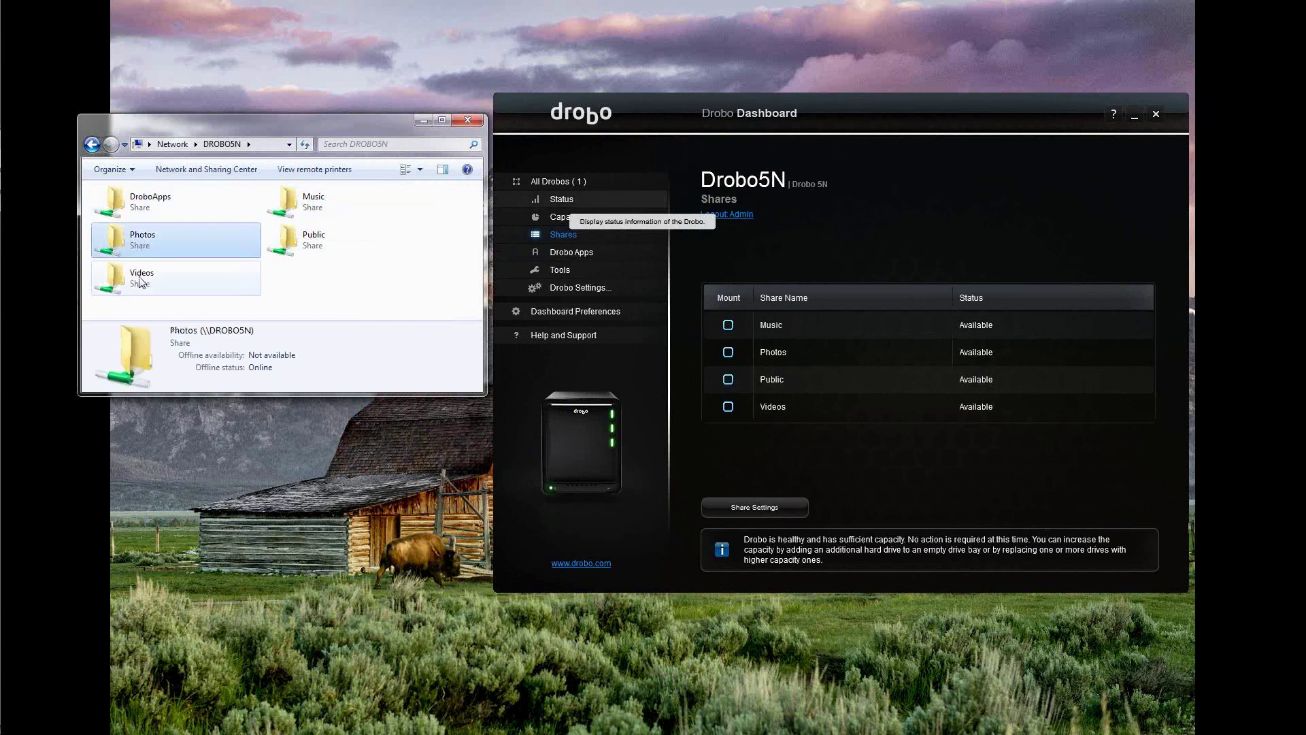
pyautogui.click(139, 276)
pyautogui.click(142, 208)
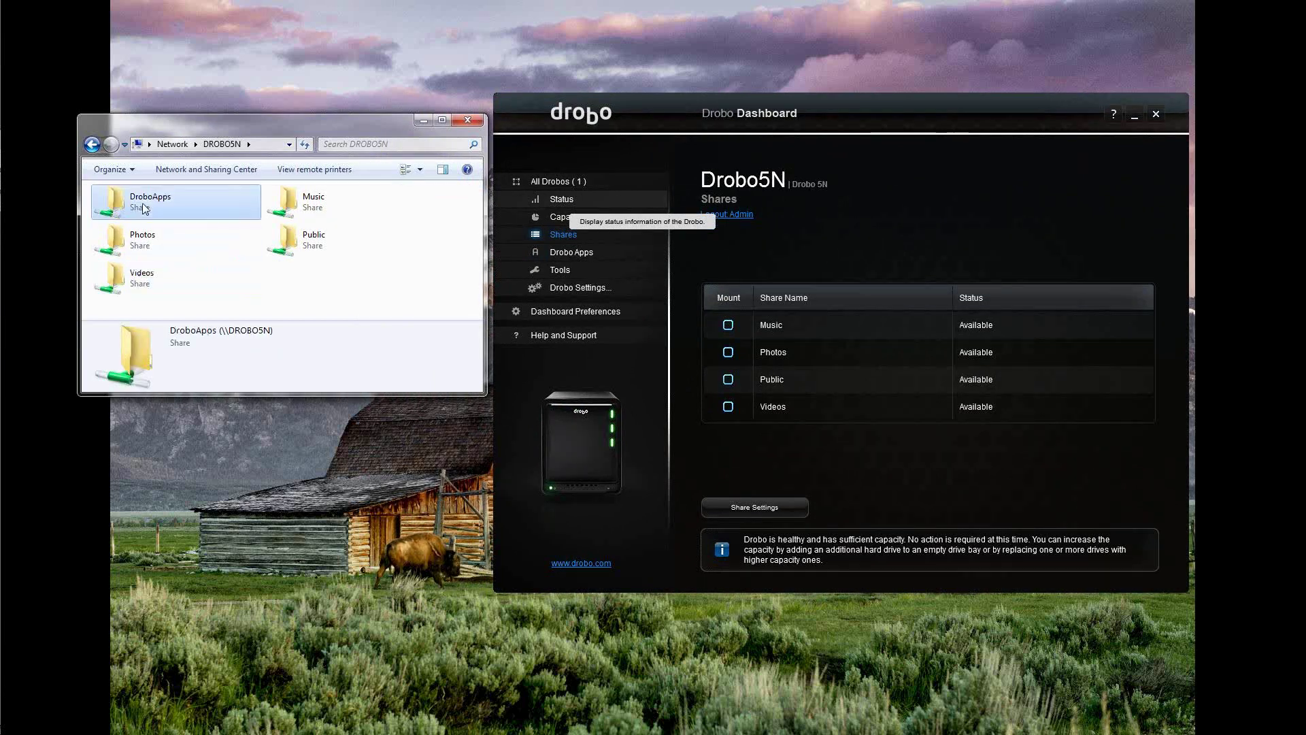
pyautogui.click(328, 240)
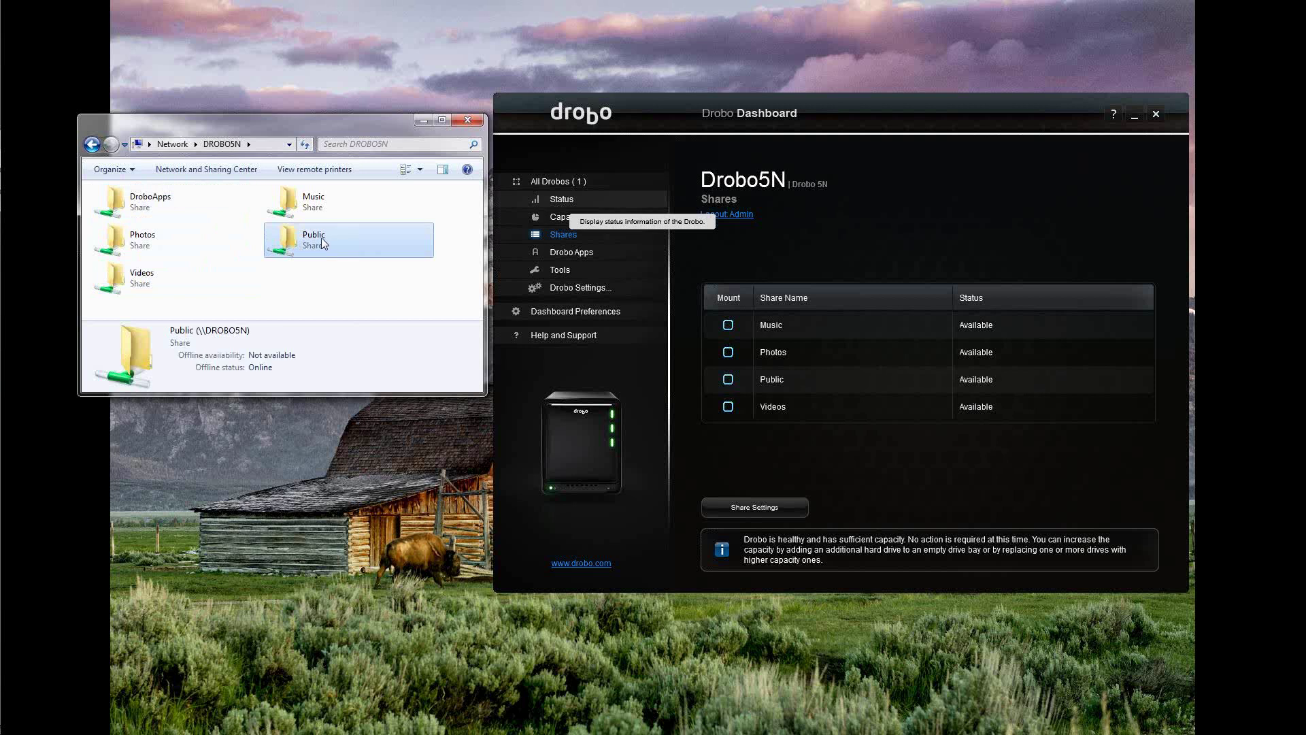
pyautogui.click(320, 203)
pyautogui.rightClick(320, 203)
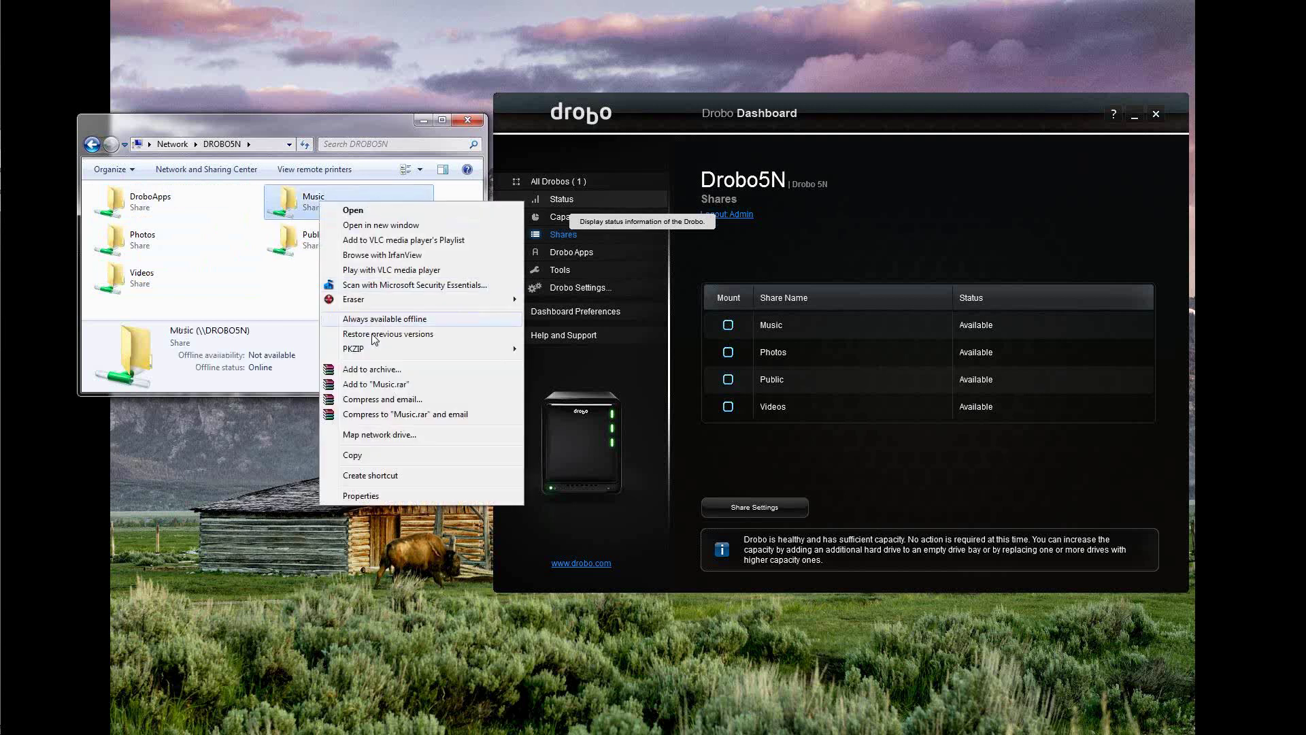
# Step: Map the Music share as drive M: with Reconnect at logon kept on
pyautogui.click(394, 434)
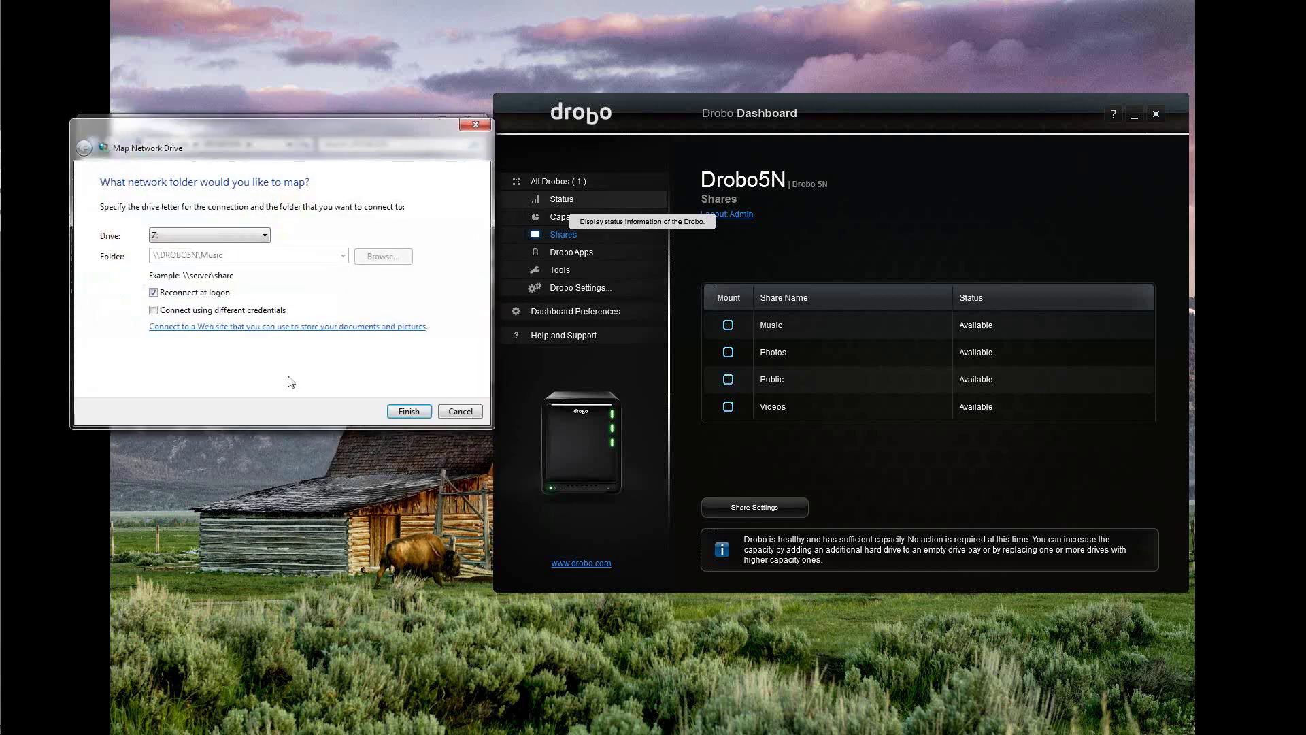
pyautogui.click(263, 235)
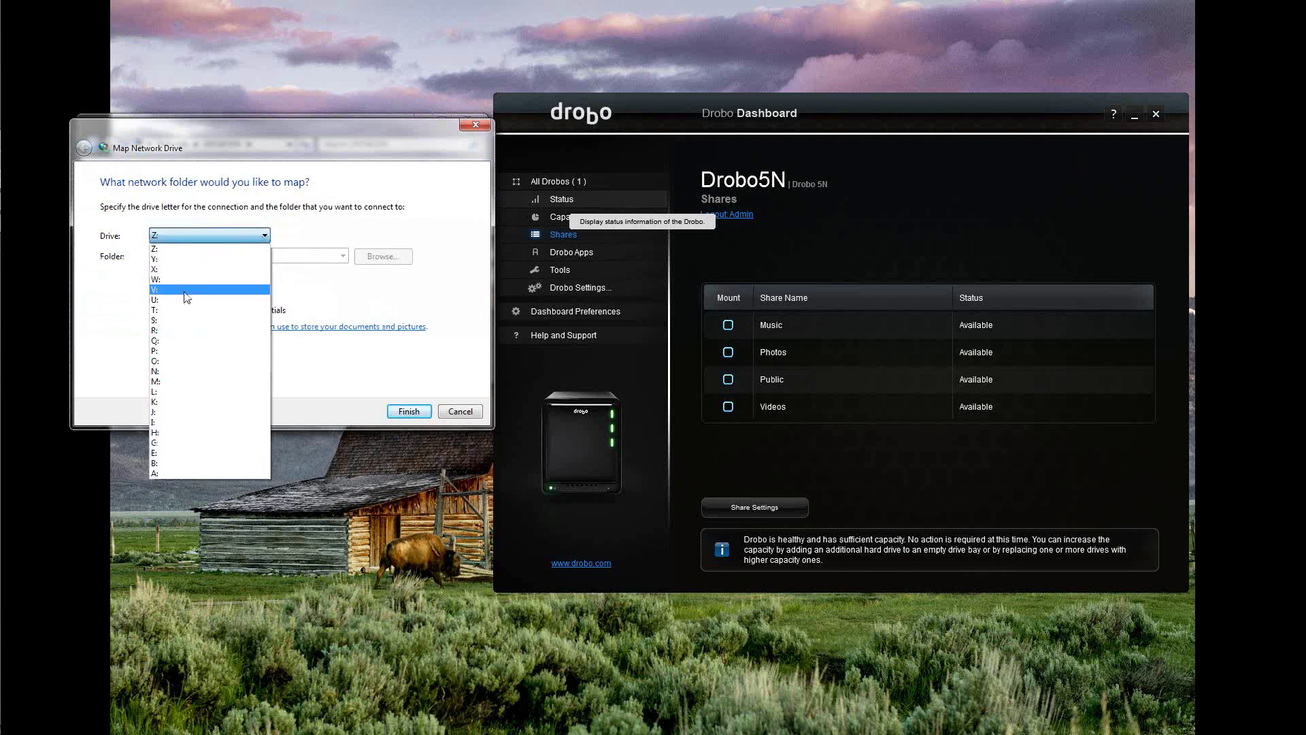
pyautogui.click(180, 382)
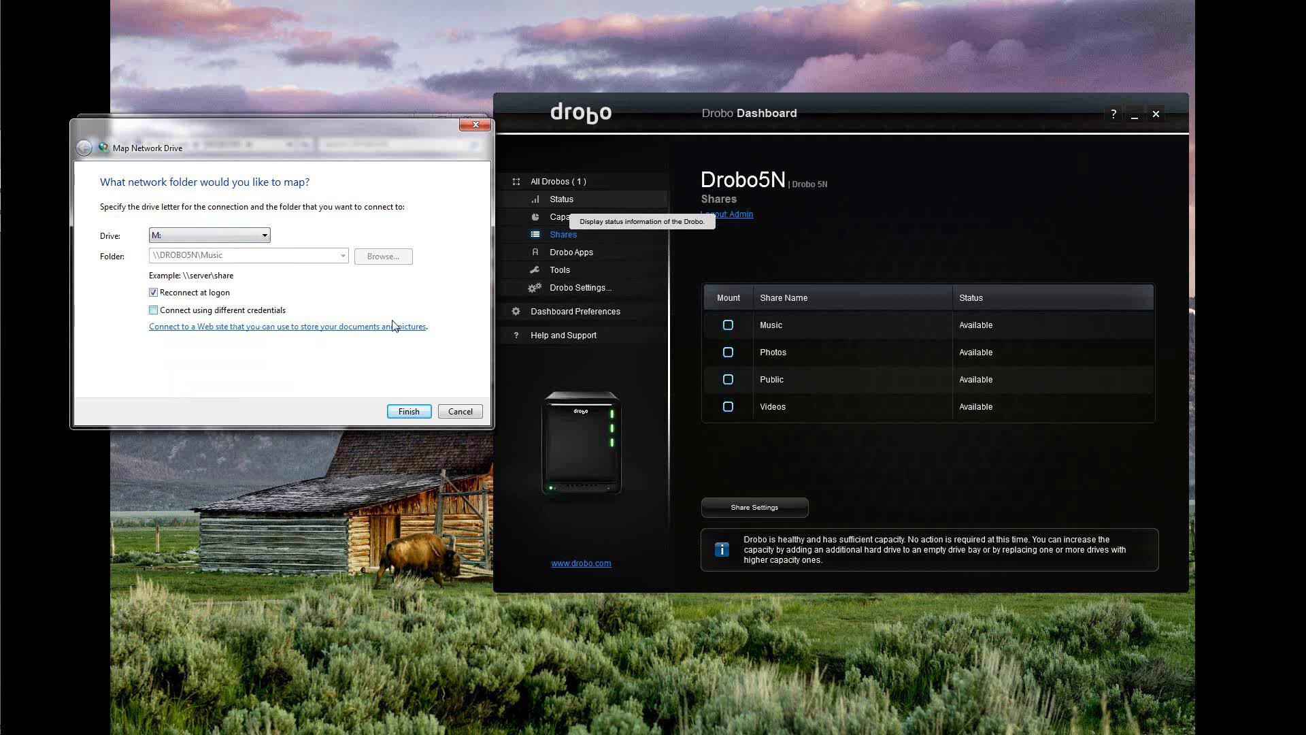
pyautogui.click(409, 411)
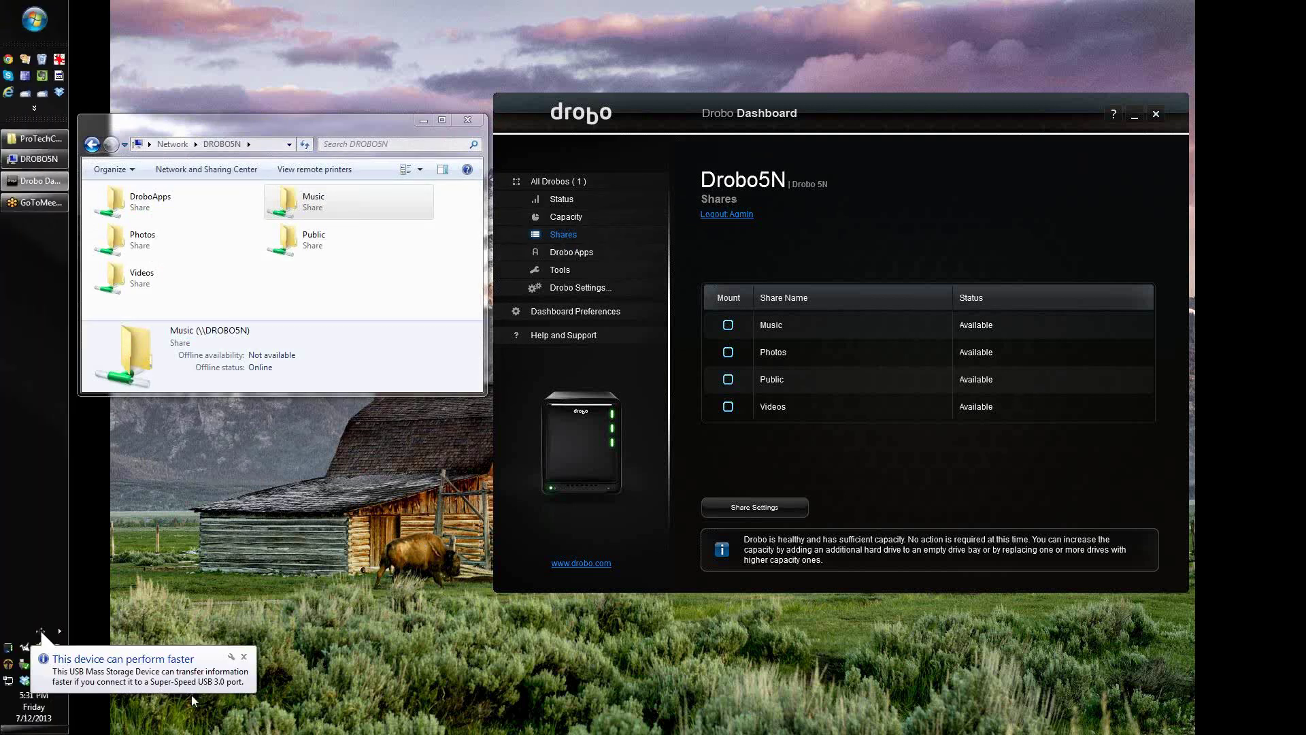
# Step: Dismiss the USB speed notice, review the General settings, then open Network Settings
pyautogui.click(243, 656)
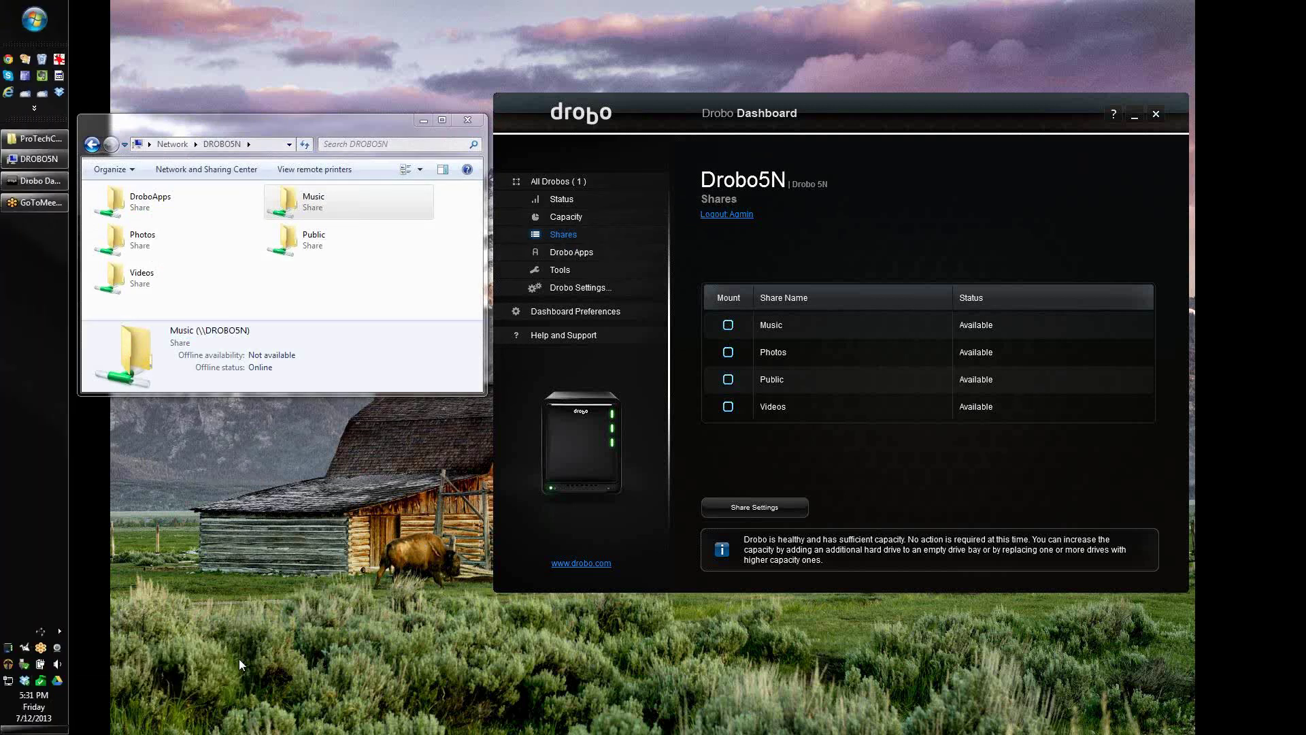
pyautogui.click(580, 294)
pyautogui.click(721, 288)
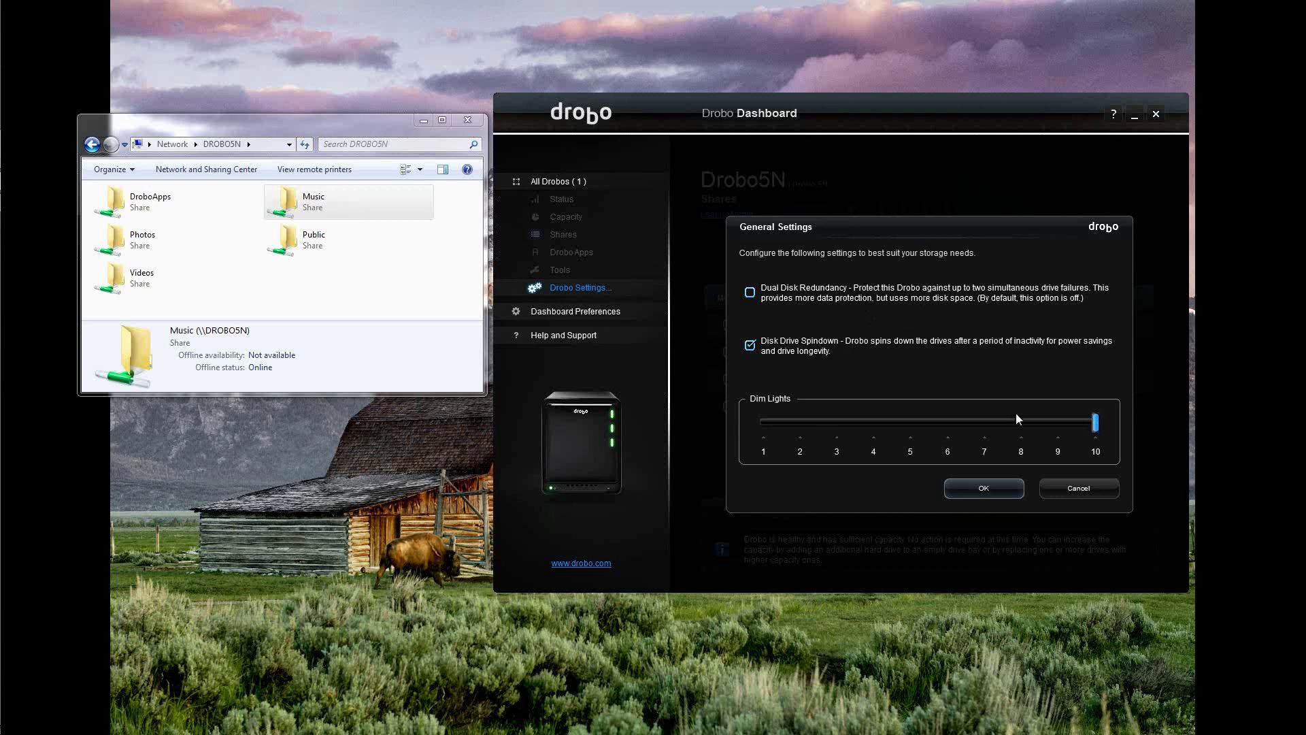
pyautogui.click(984, 487)
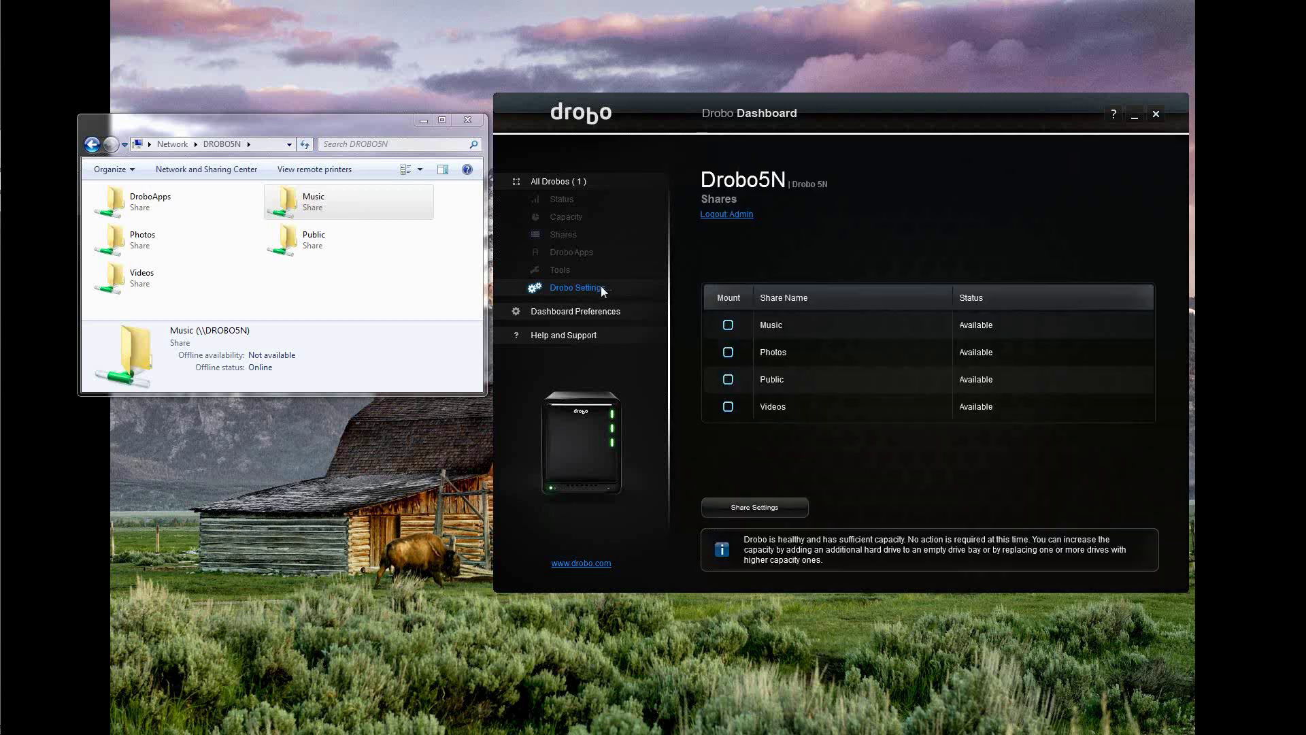
pyautogui.moveTo(591, 285)
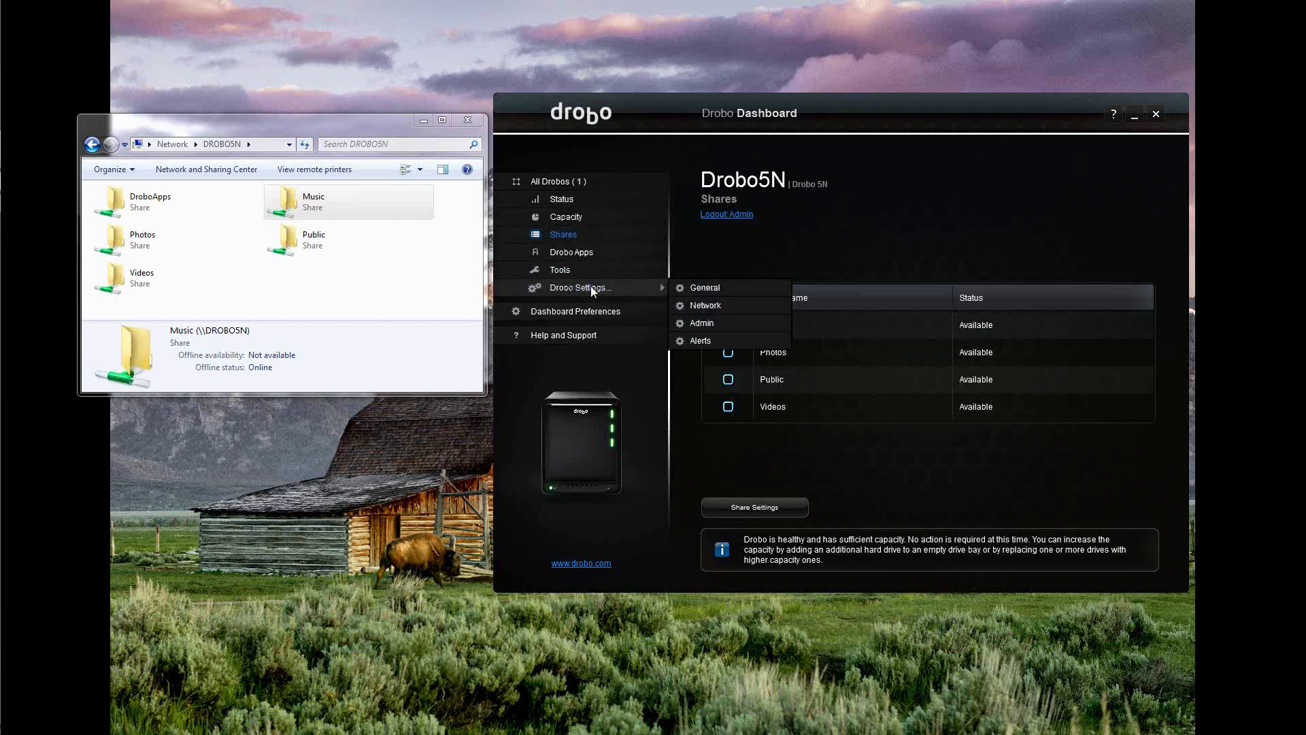
pyautogui.click(701, 306)
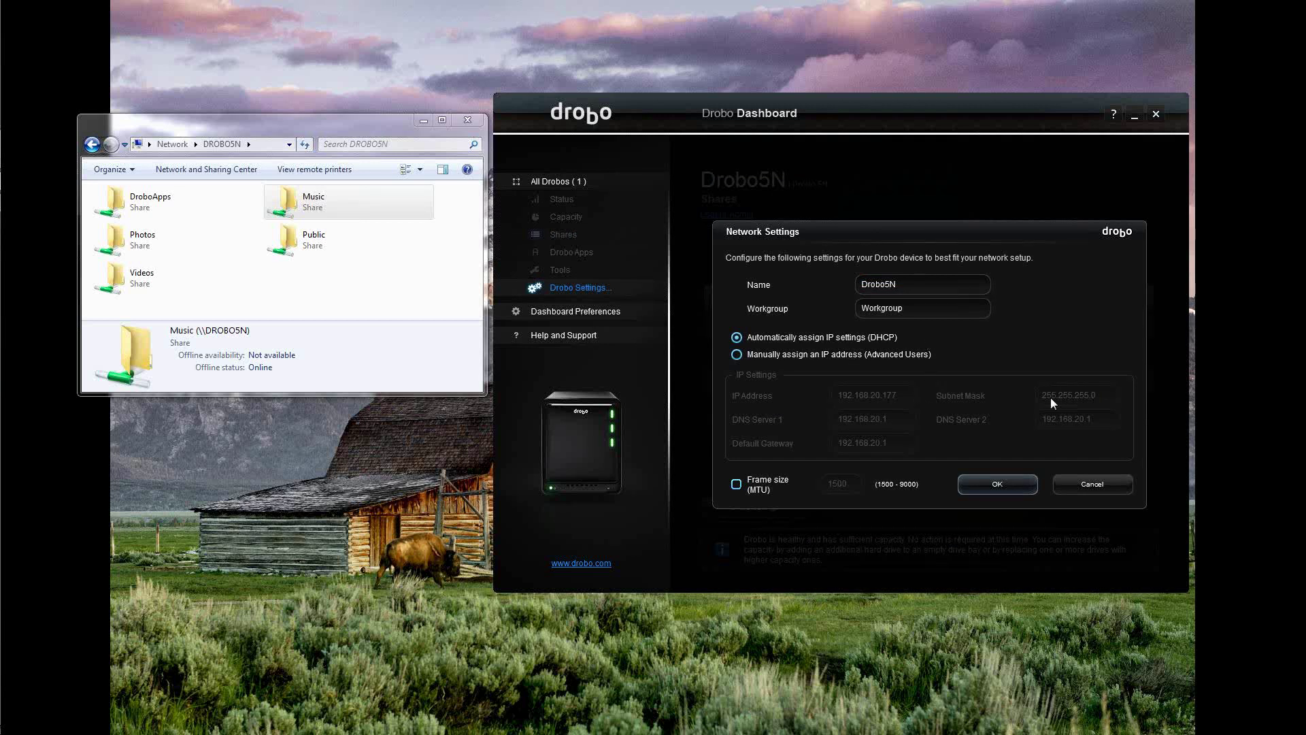
# Step: Close Network Settings, then review and close Admin and Alert settings without changes
pyautogui.click(997, 483)
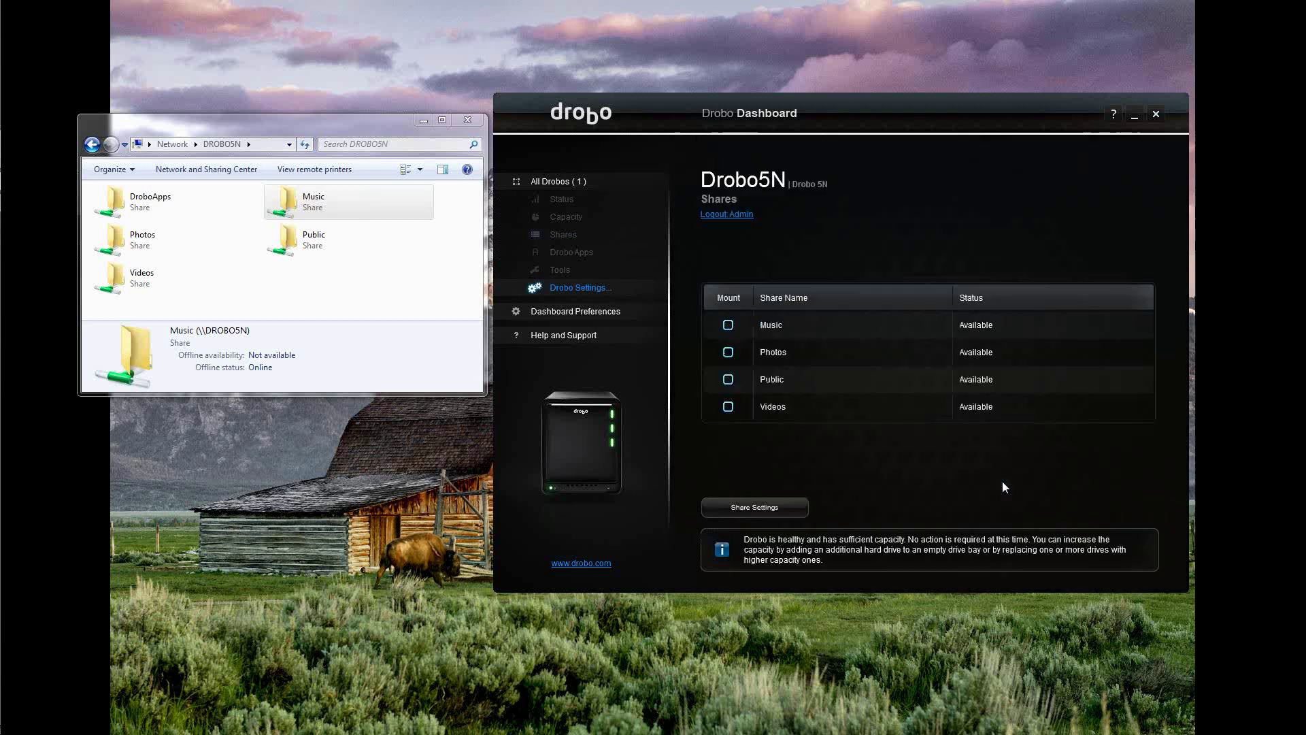
pyautogui.click(602, 293)
pyautogui.click(707, 324)
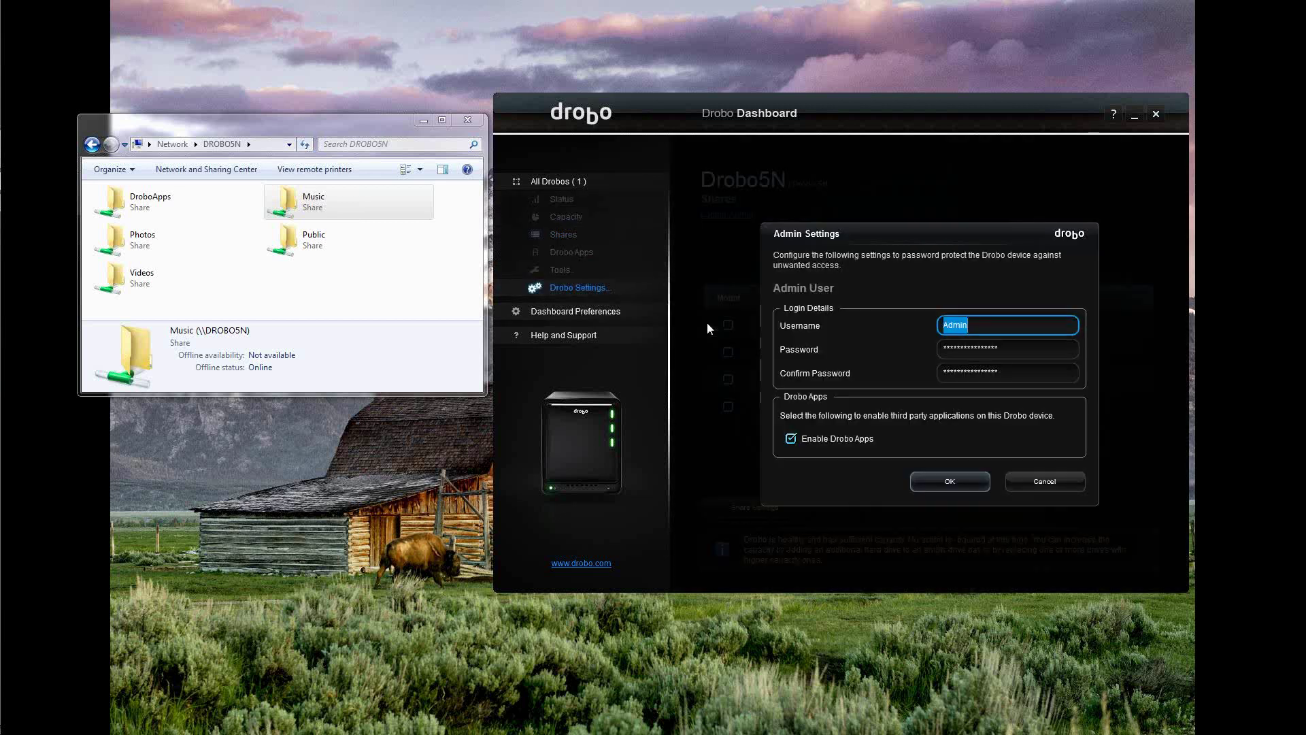
pyautogui.click(1044, 481)
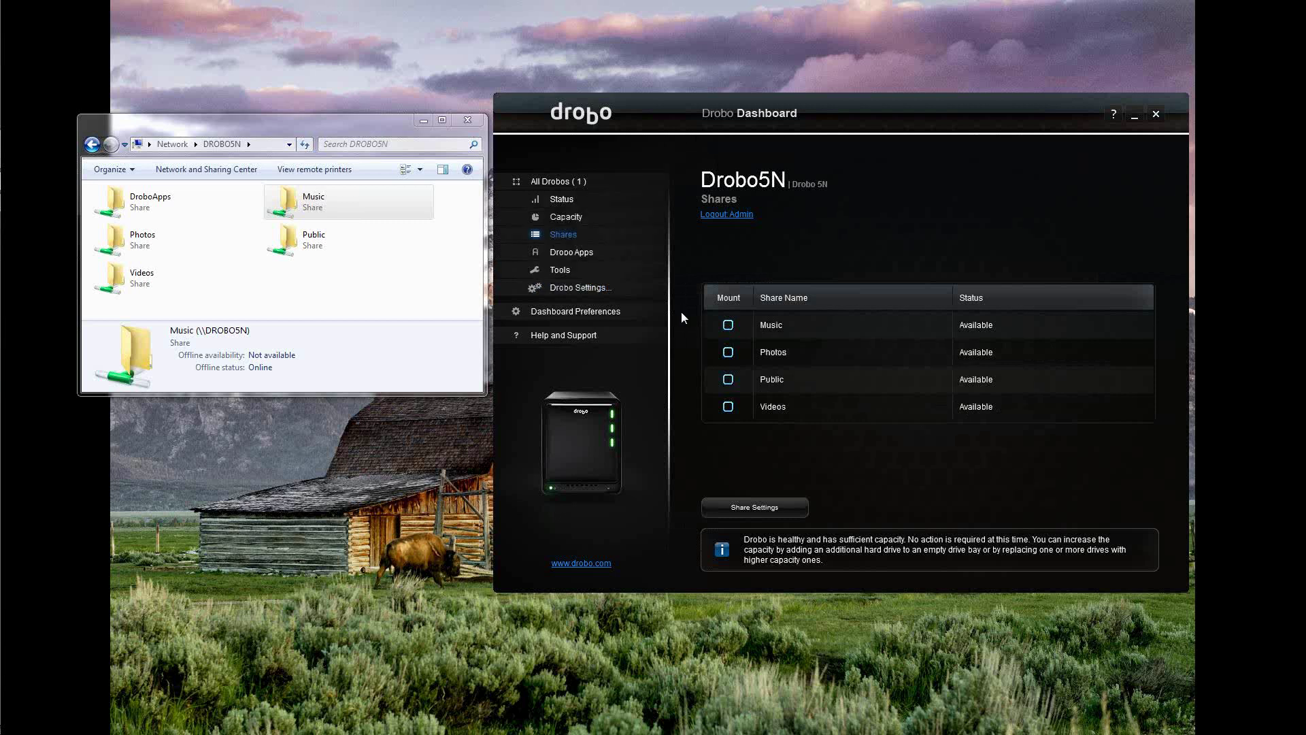
pyautogui.click(563, 288)
pyautogui.click(708, 336)
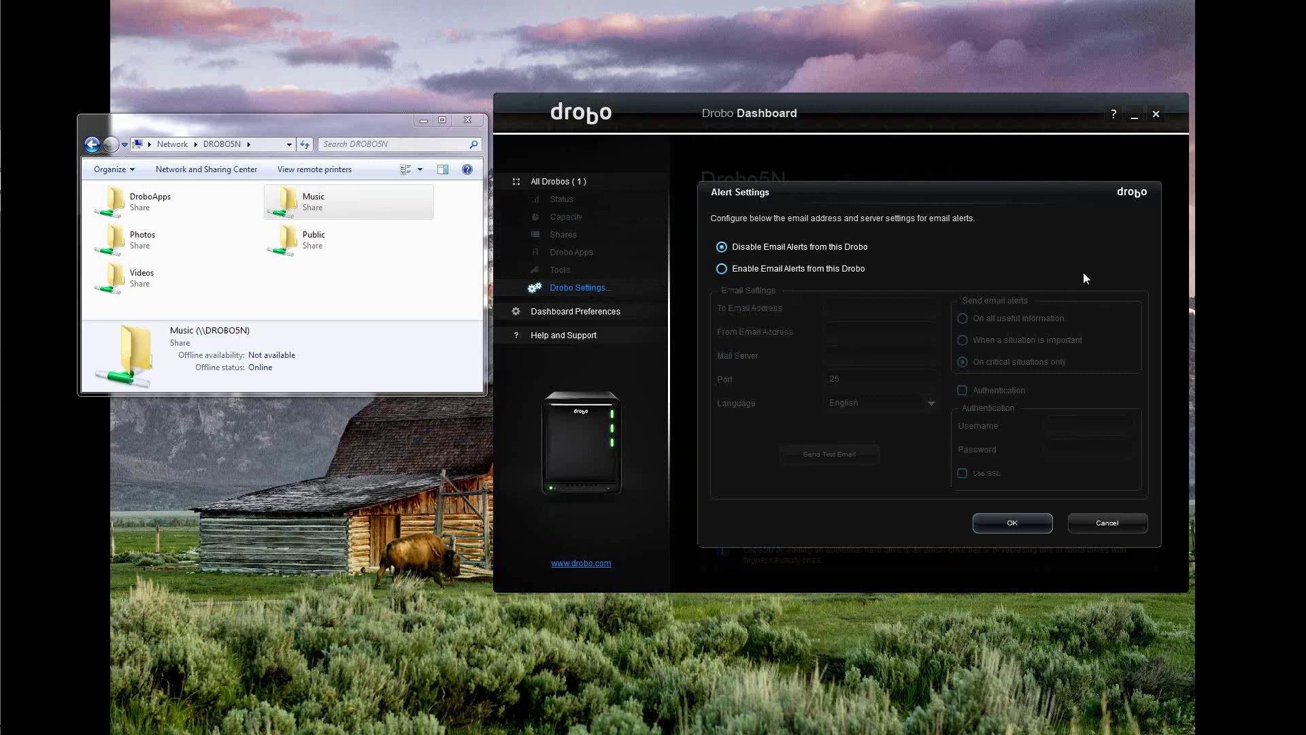
pyautogui.click(1114, 523)
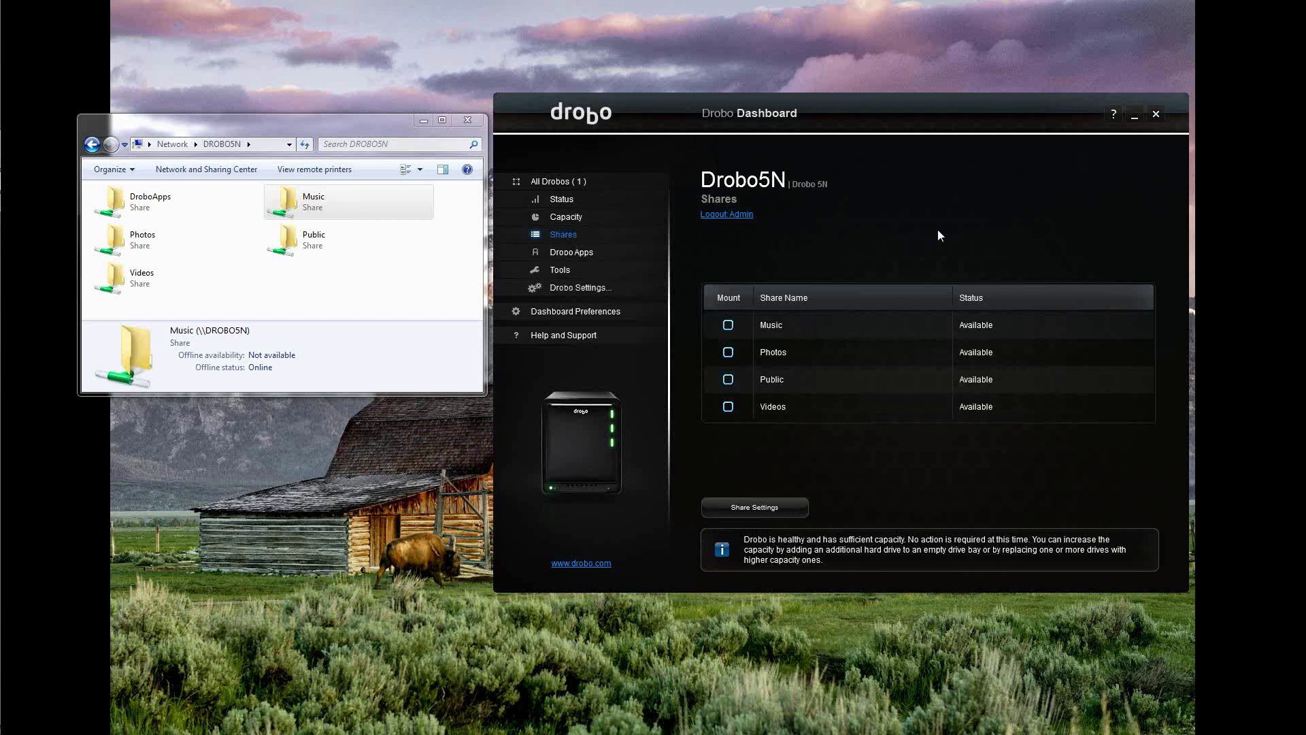
# Step: Switch to the All Drobos (1) overview listing the single Drobo5N
pyautogui.click(573, 181)
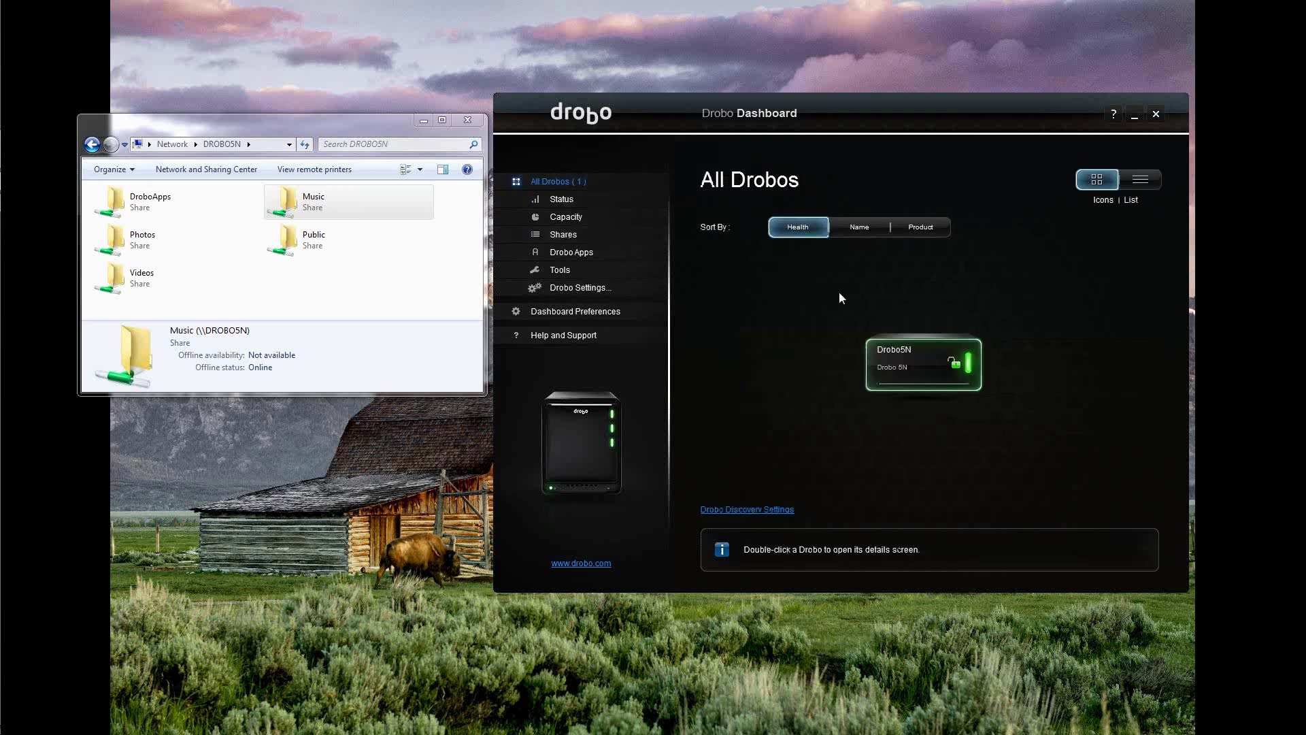